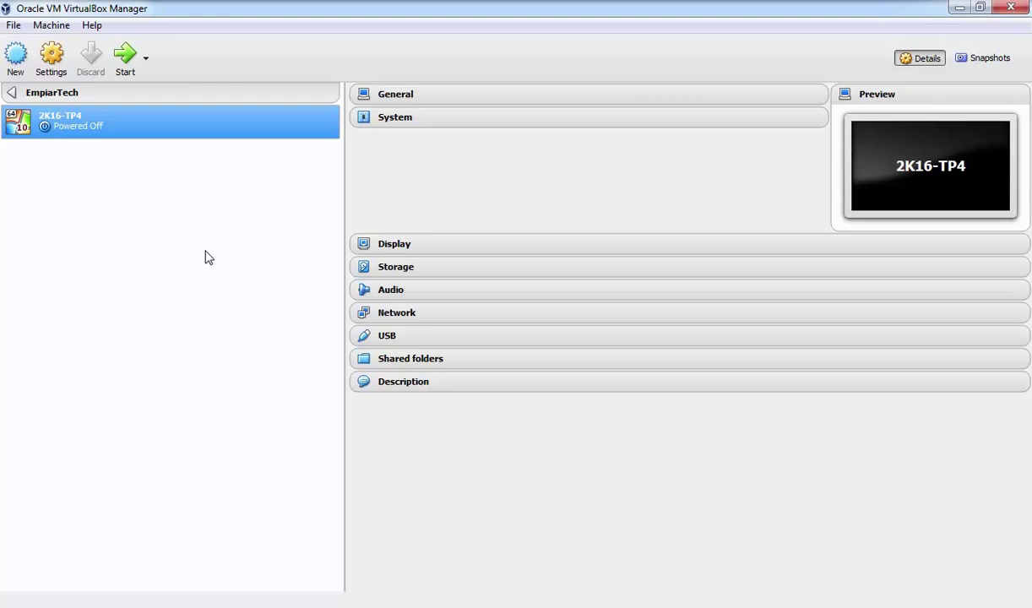
Confirm the Windows Server 2016 ISO is attached to the SATA controller, then boot 2K16-TP4.
{"action": "left_click", "coordinate": [50, 57]}
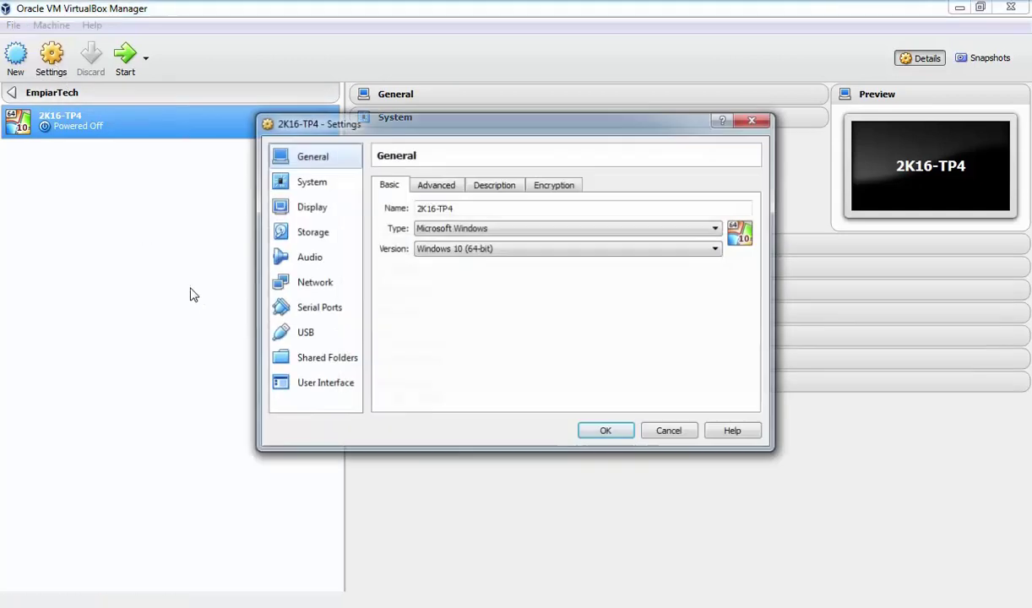
{"action": "left_click", "coordinate": [314, 234]}
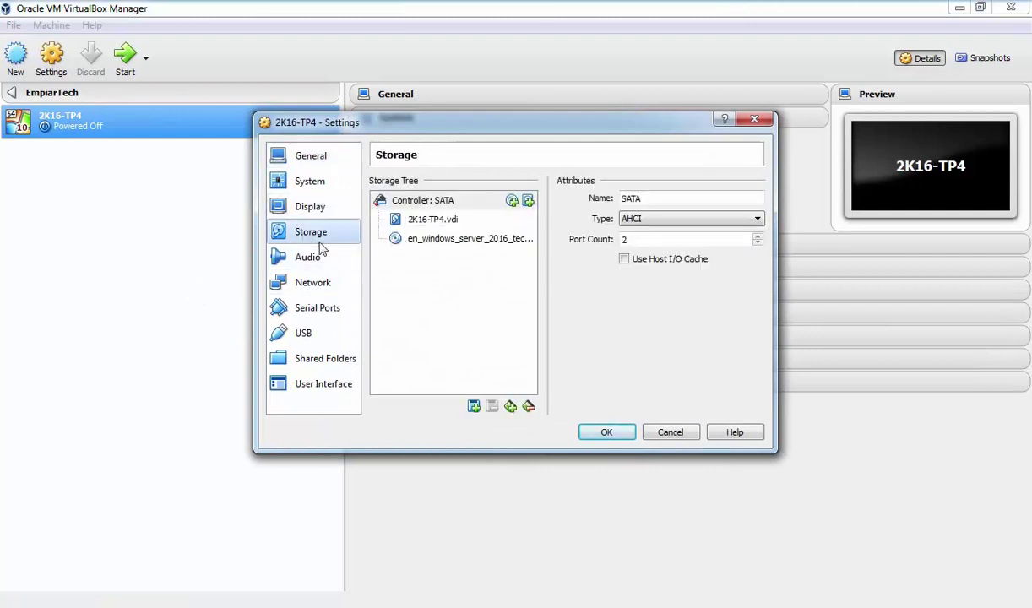
{"action": "left_click", "coordinate": [452, 241]}
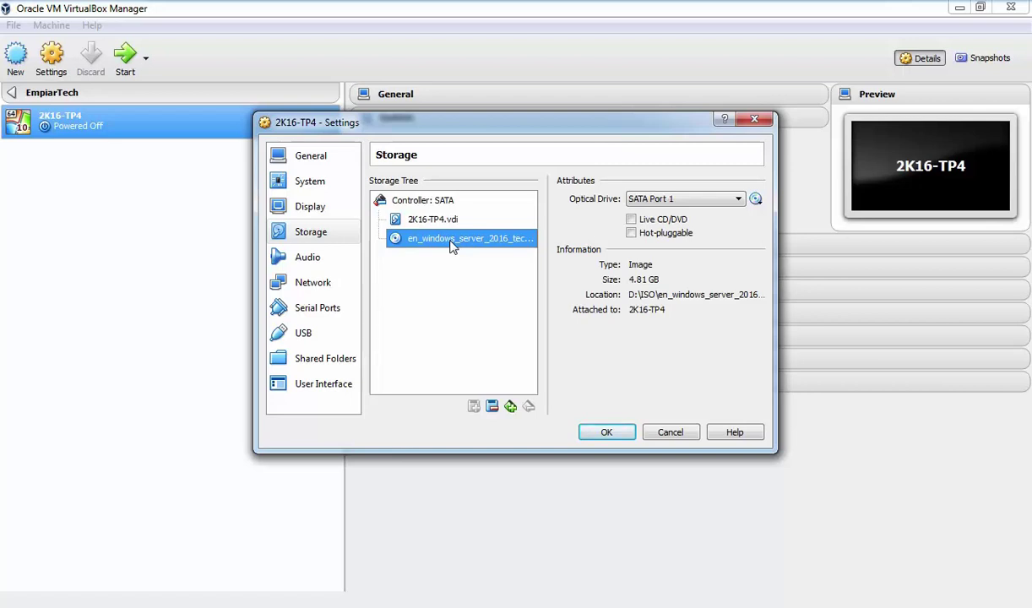
{"action": "left_click", "coordinate": [605, 431]}
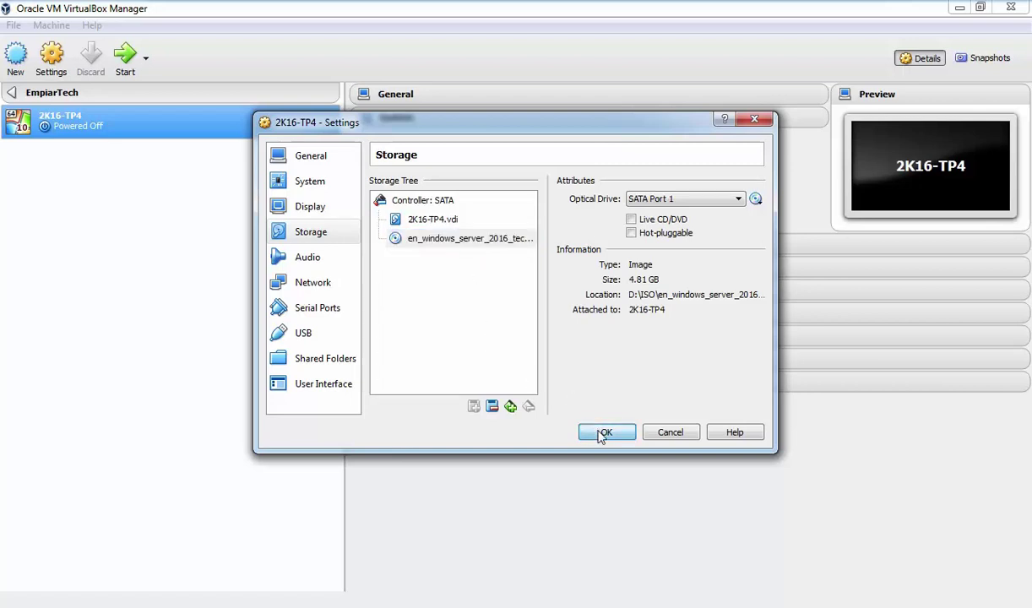
{"action": "left_click", "coordinate": [127, 61]}
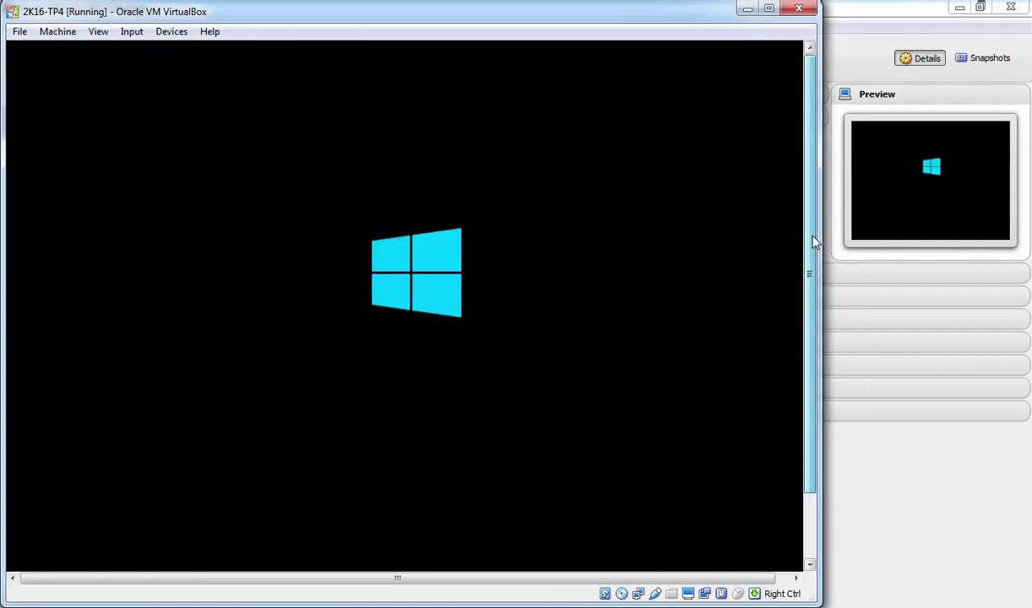
Set Time and currency format to English (India) and continue past the language page.
{"action": "left_click_drag", "start_coordinate": [811, 239], "coordinate": [809, 271]}
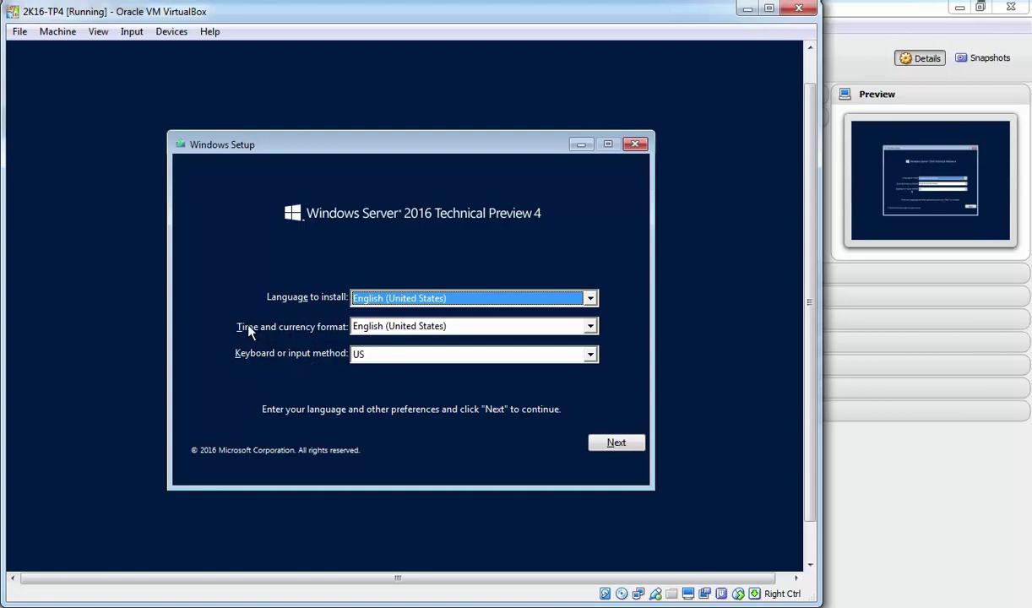
{"action": "left_click", "coordinate": [427, 329]}
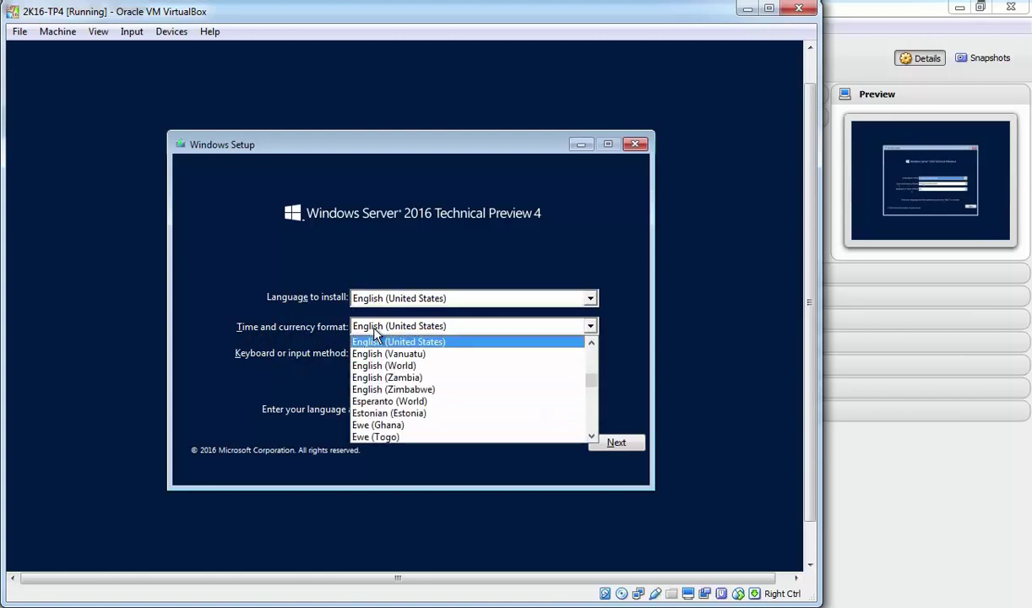
{"action": "scroll", "coordinate": [435, 372], "scroll_direction": "up", "scroll_amount": 7}
{"action": "scroll", "coordinate": [437, 387], "scroll_direction": "up", "scroll_amount": 3}
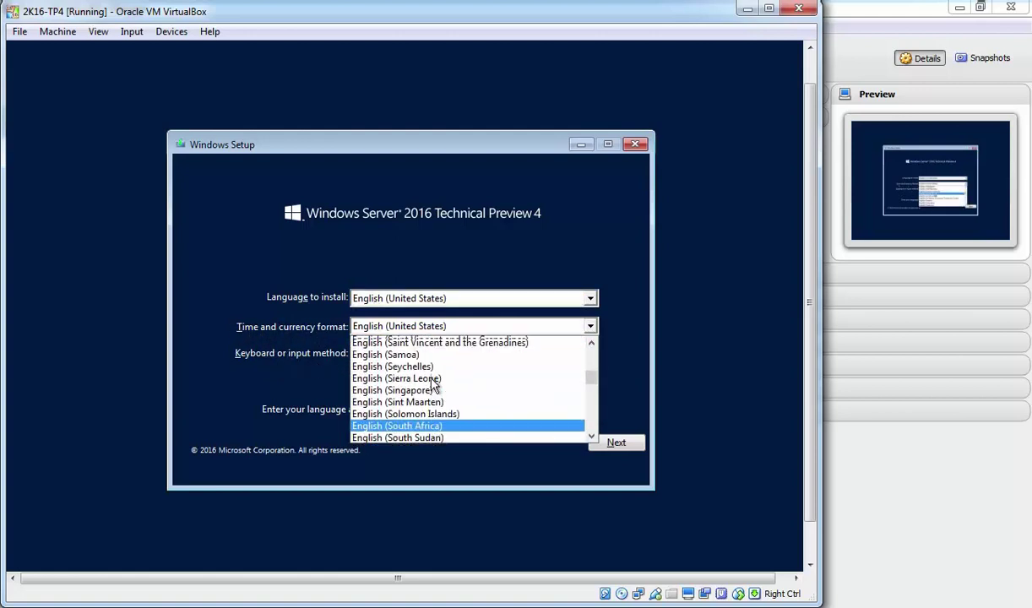
{"action": "scroll", "coordinate": [435, 385], "scroll_direction": "up", "scroll_amount": 7}
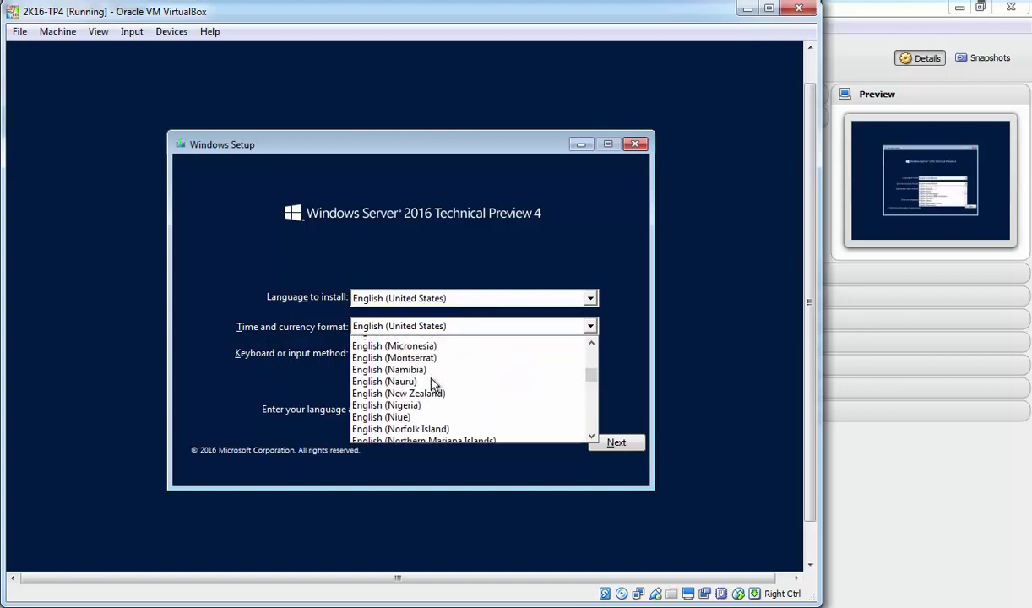
{"action": "scroll", "coordinate": [433, 384], "scroll_direction": "up", "scroll_amount": 4}
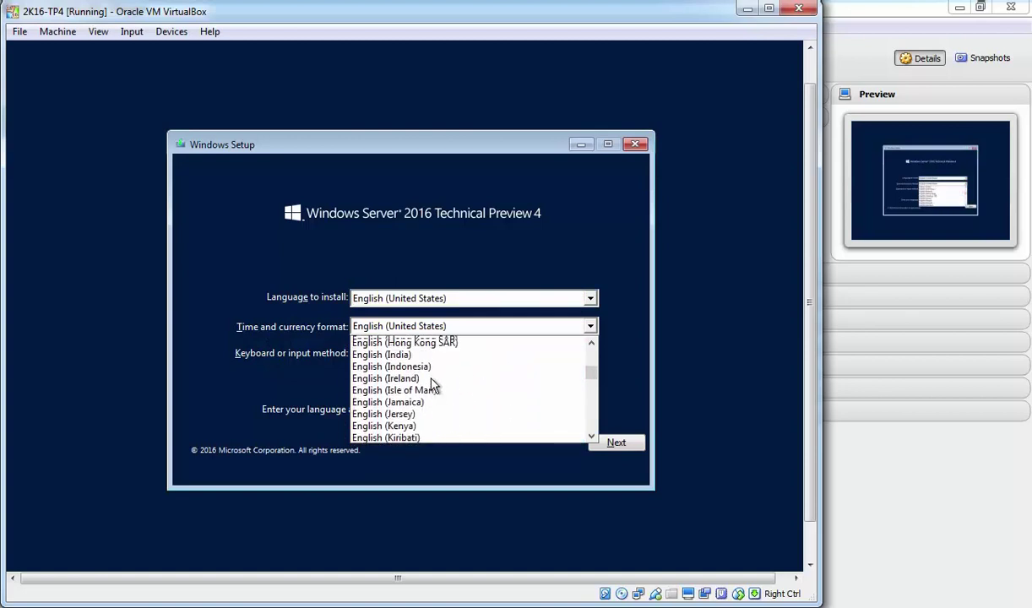
{"action": "left_click", "coordinate": [401, 377]}
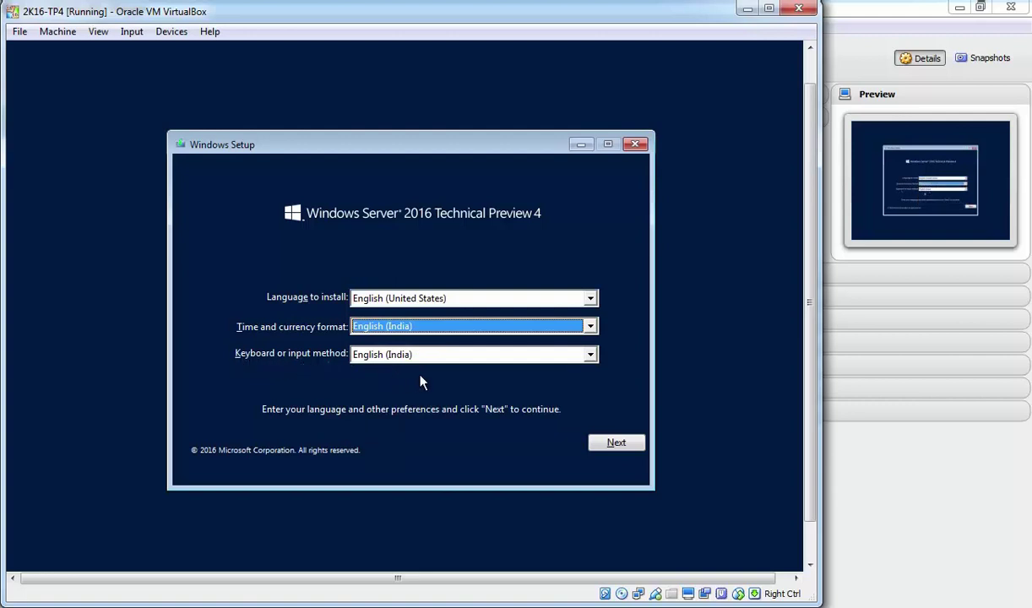
{"action": "left_click", "coordinate": [616, 448]}
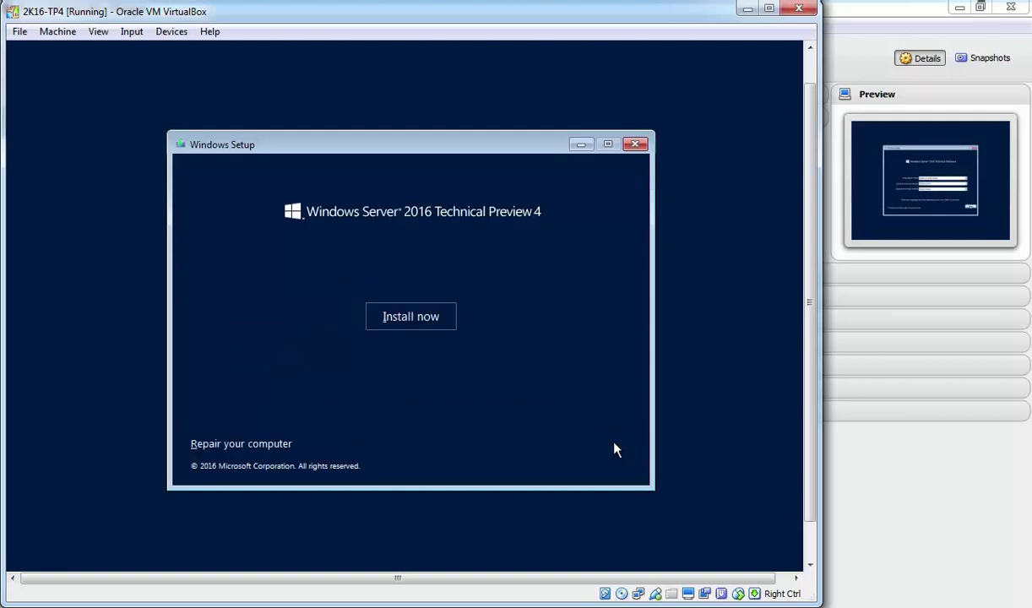
Begin installation and select Windows Server 2016 Technical Preview 4 (Desktop Experience).
{"action": "left_click", "coordinate": [405, 319]}
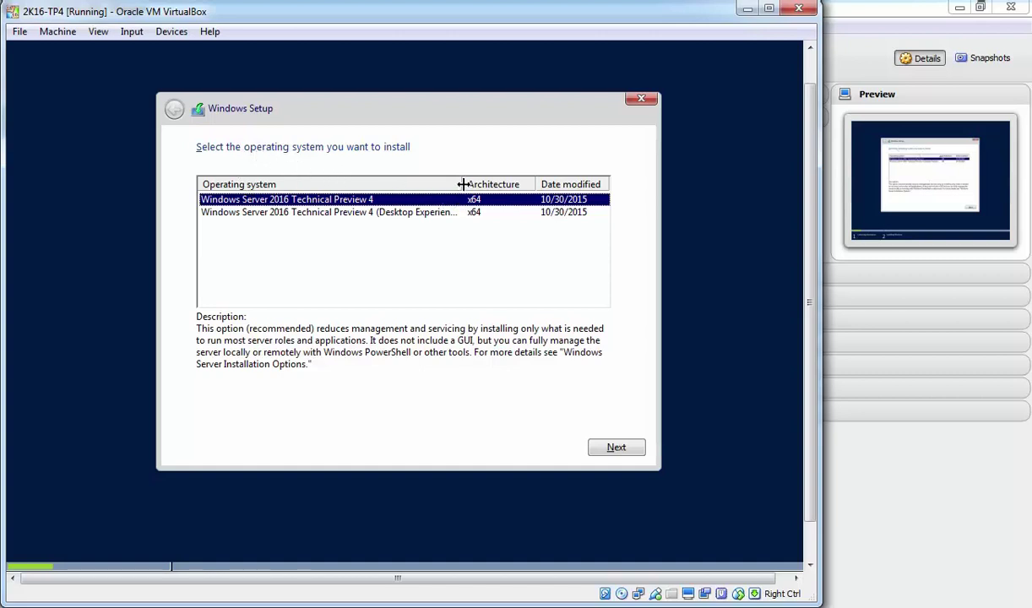
{"action": "left_click_drag", "start_coordinate": [461, 183], "coordinate": [464, 183]}
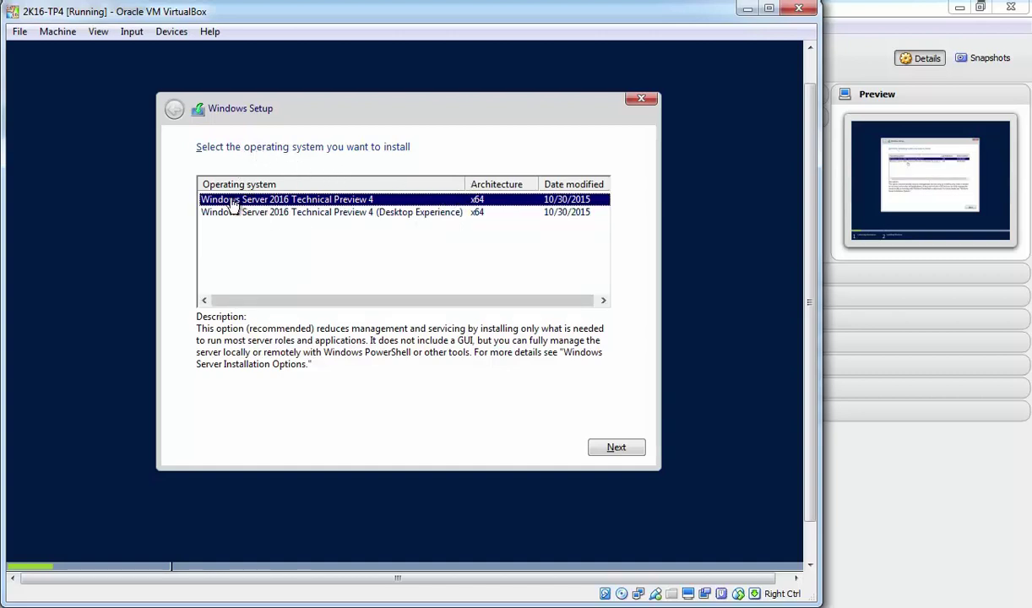
{"action": "left_click", "coordinate": [298, 212]}
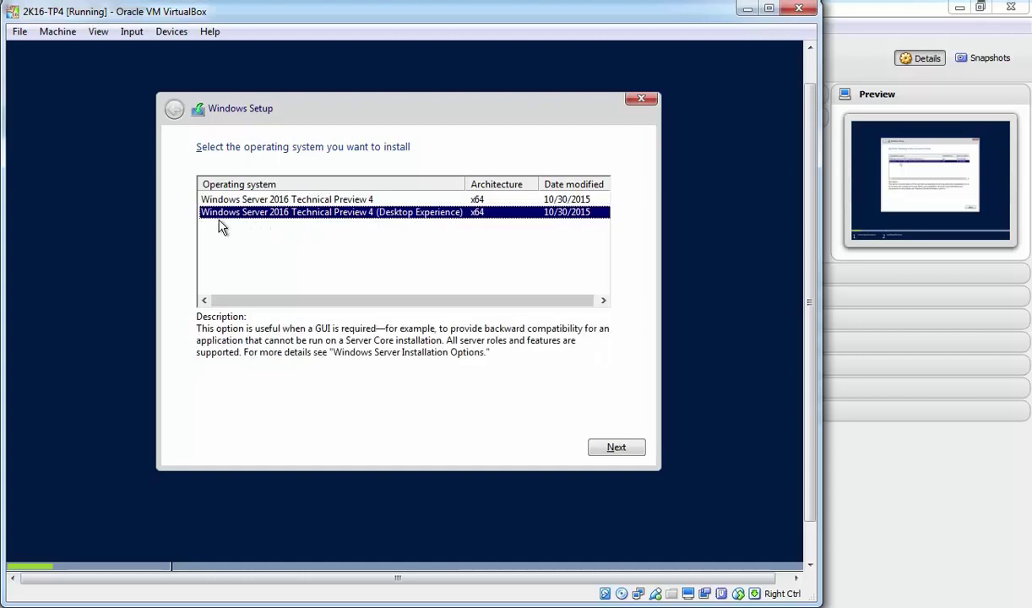
{"action": "left_click", "coordinate": [337, 202]}
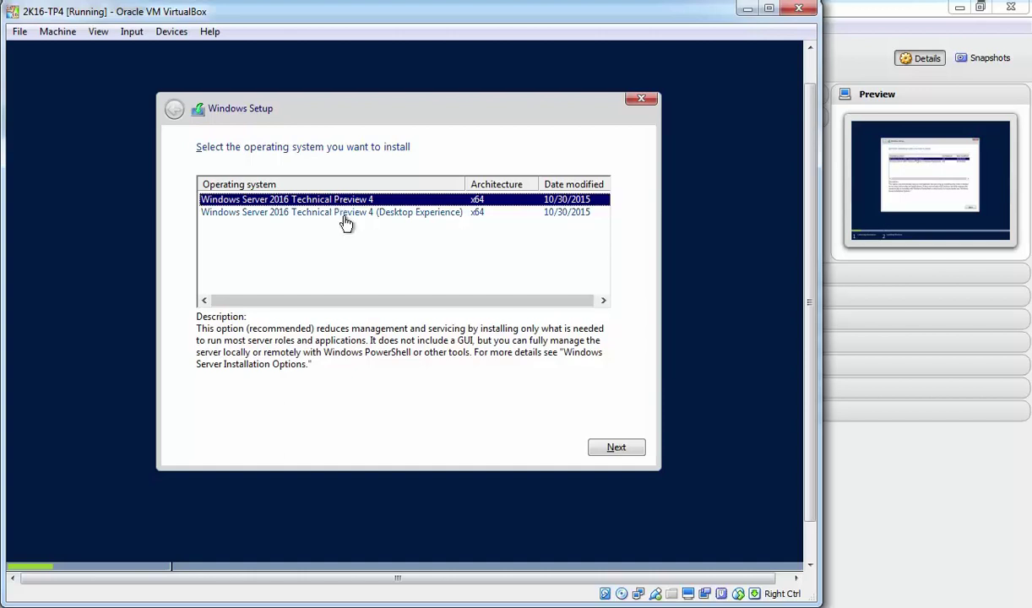
{"action": "left_click", "coordinate": [339, 213]}
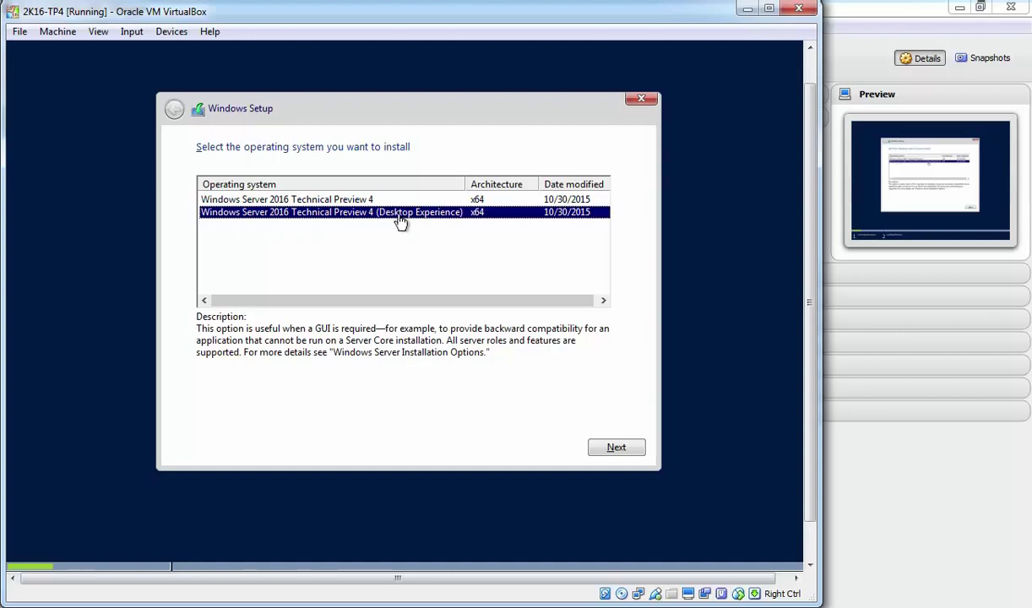
{"action": "left_click", "coordinate": [617, 447]}
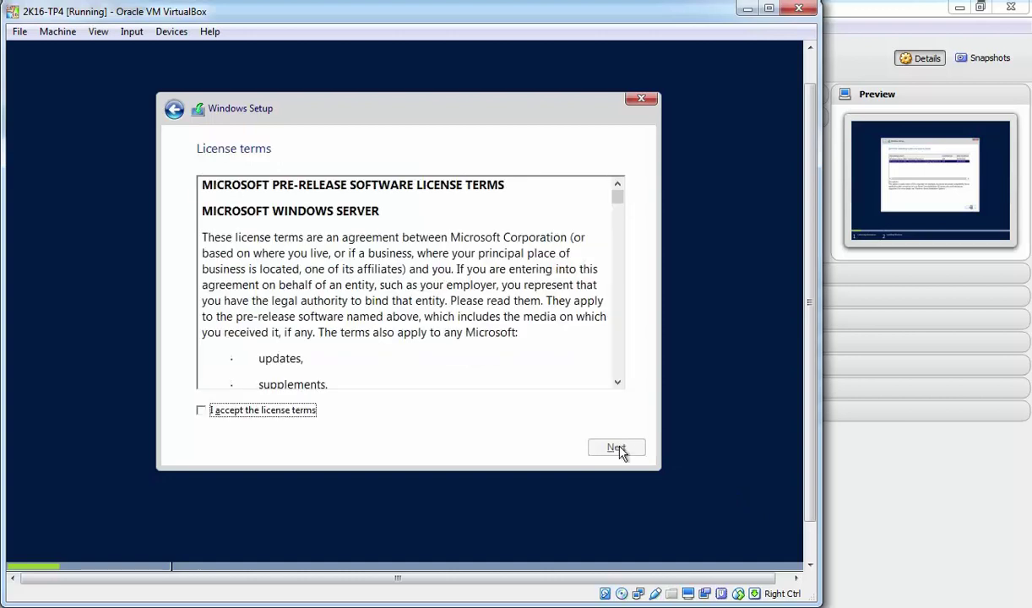
Accept the license terms and pick 'Custom: Install Windows only (advanced)'.
{"action": "left_click", "coordinate": [271, 413]}
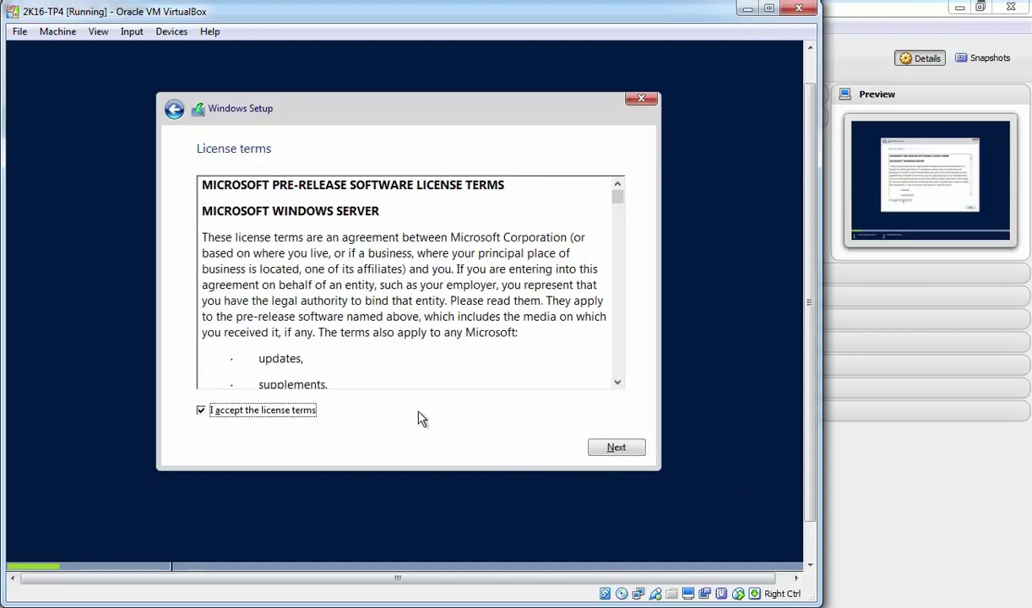
{"action": "left_click", "coordinate": [617, 452]}
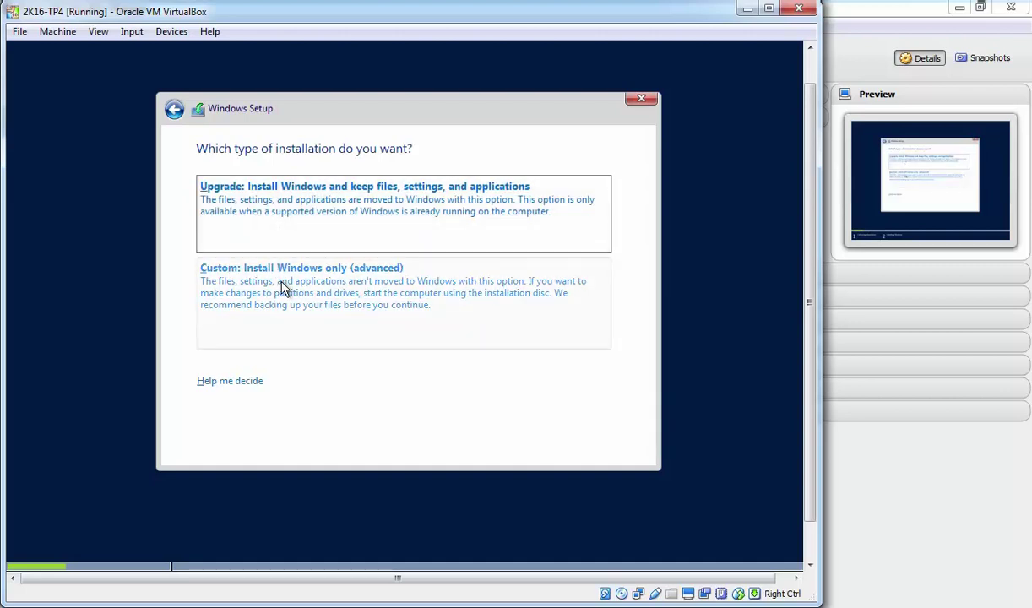
{"action": "left_click", "coordinate": [238, 280]}
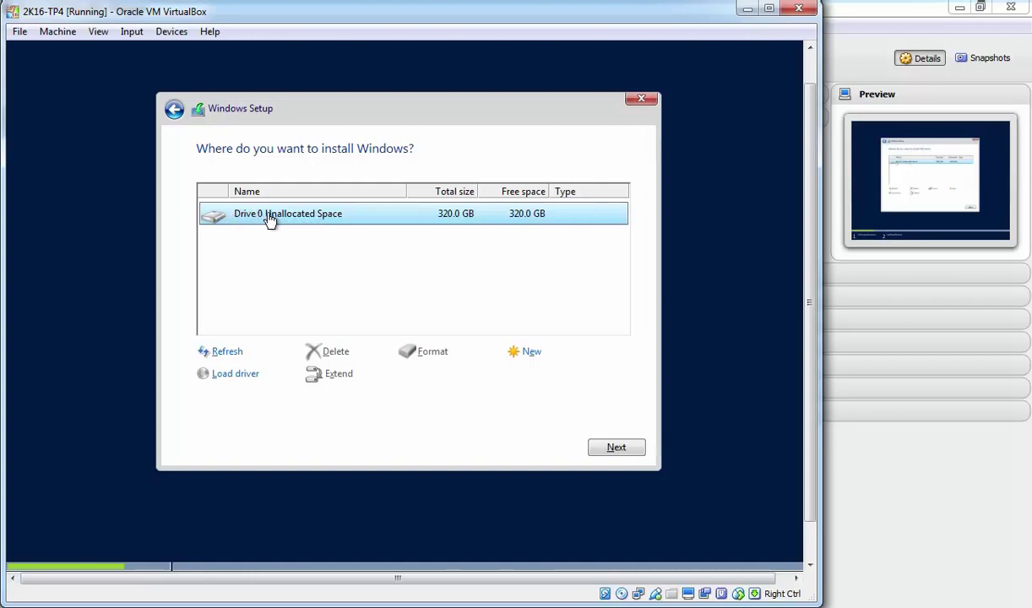
Create a new 102400 MB partition, accepting the extra system partitions warning.
{"action": "left_click", "coordinate": [532, 354]}
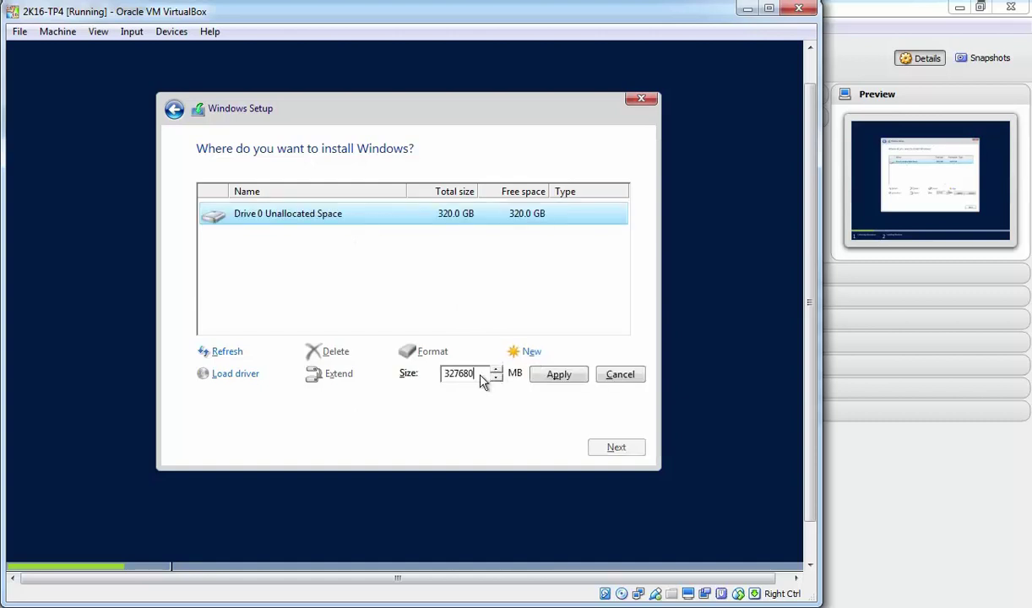
{"action": "type", "text": "102400"}
{"action": "left_click", "coordinate": [556, 374]}
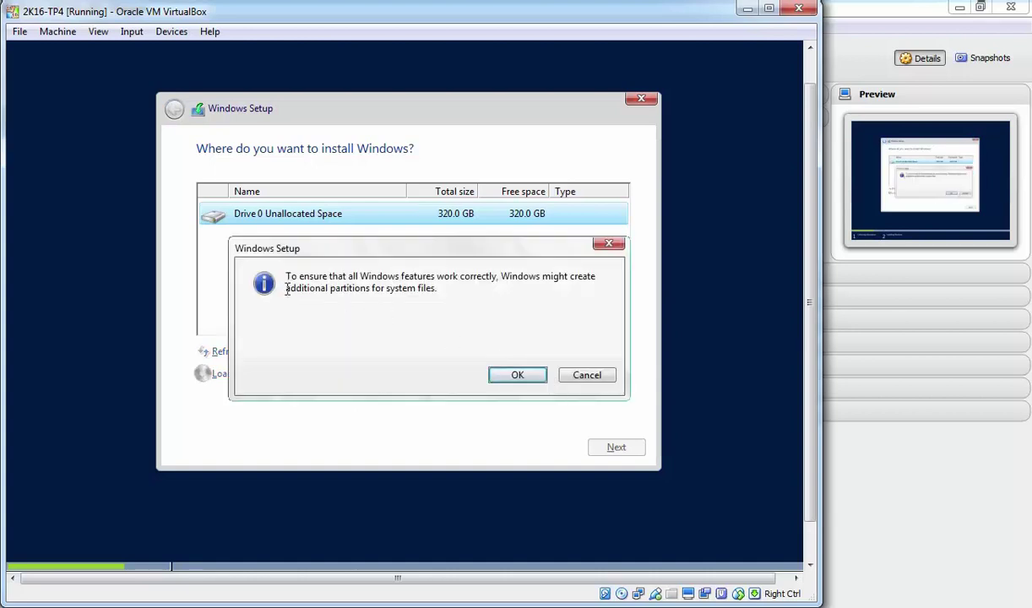
{"action": "left_click_drag", "start_coordinate": [284, 288], "coordinate": [437, 301]}
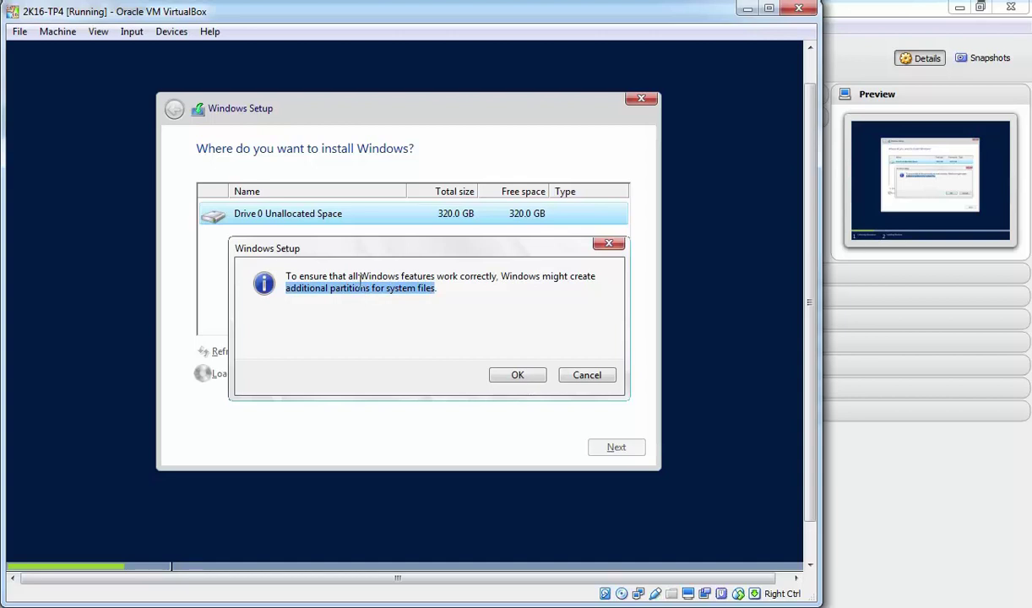
{"action": "left_click", "coordinate": [515, 377]}
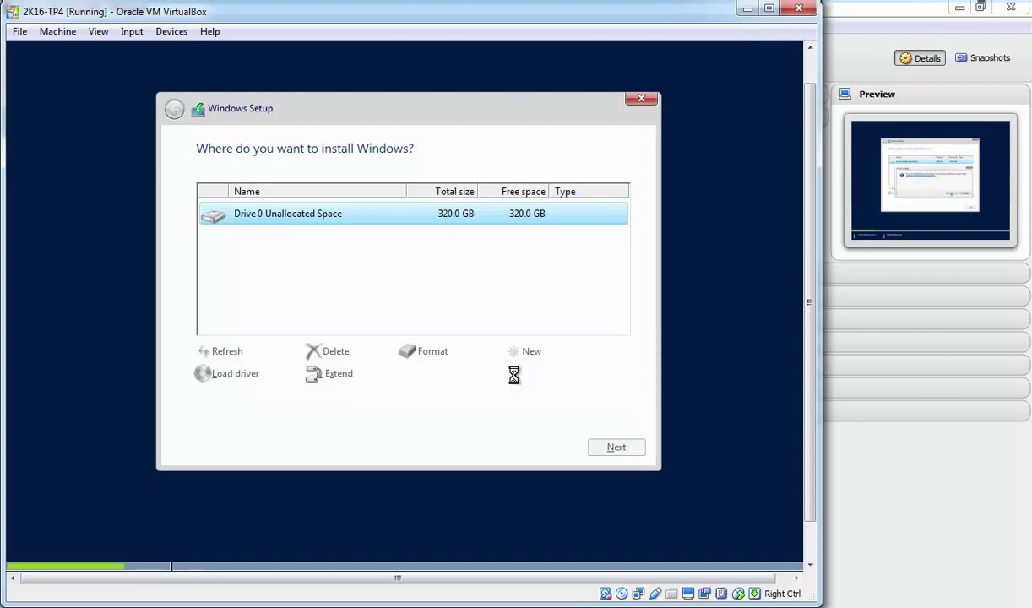
Select Drive 0 Partition 2 as the target and start installing Windows.
{"action": "left_click", "coordinate": [291, 217]}
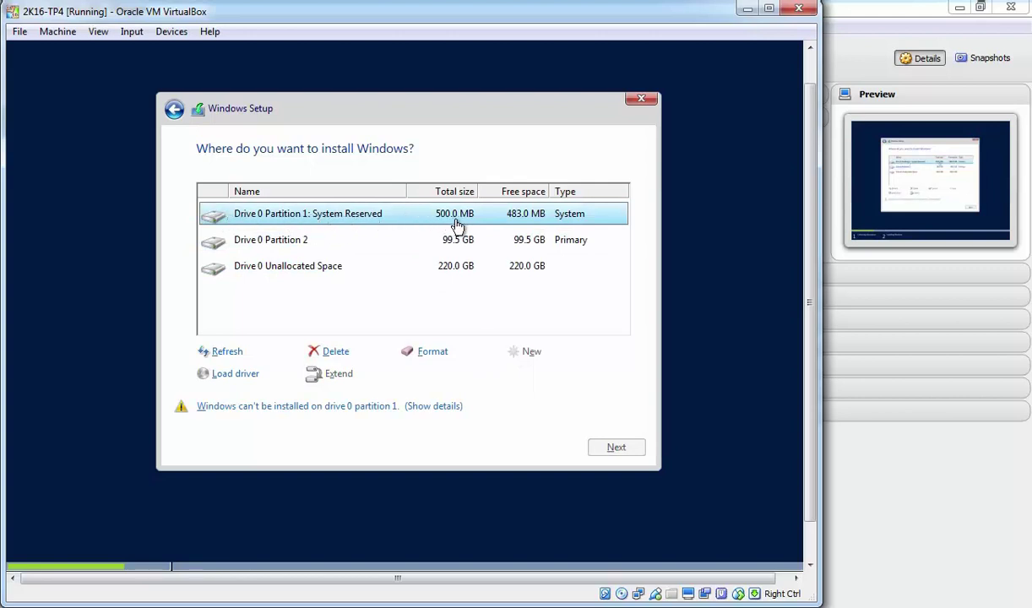
{"action": "left_click", "coordinate": [268, 240]}
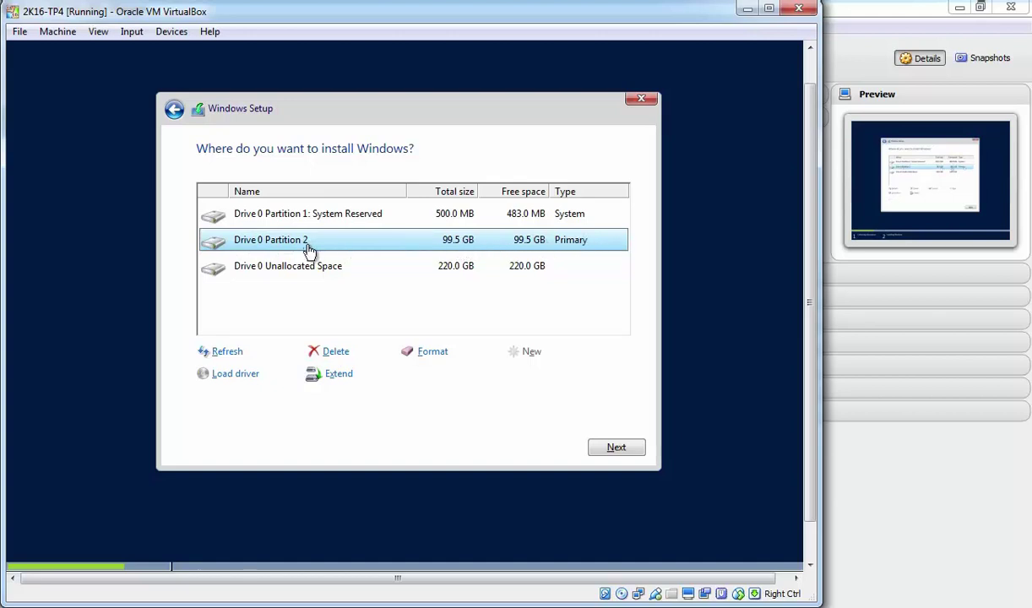
{"action": "left_click", "coordinate": [615, 448]}
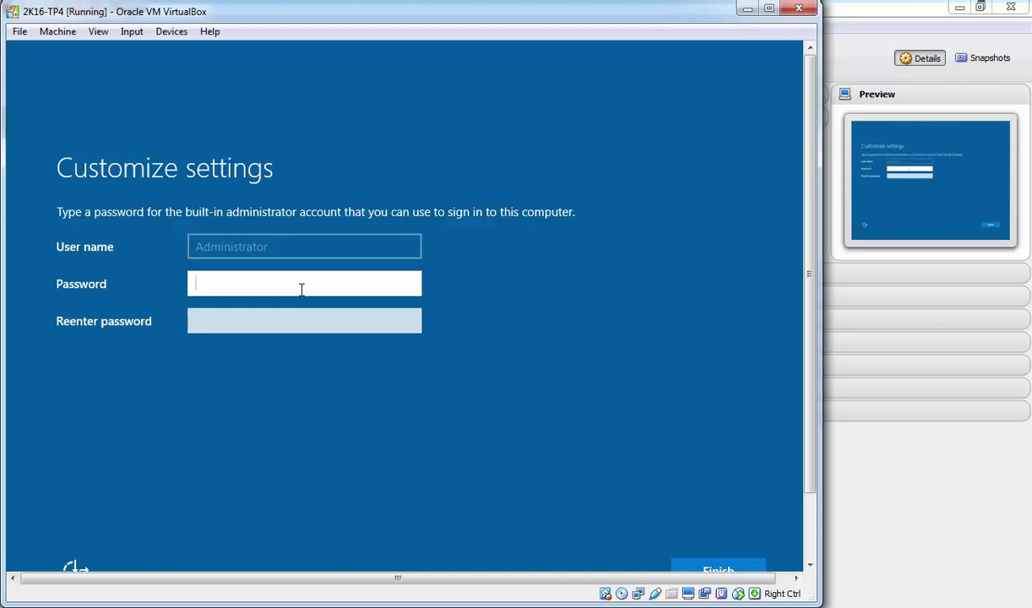
Enter and confirm the Administrator password, then finish the initial settings.
{"action": "type", "text": "********"}
{"action": "key", "text": "Tab"}
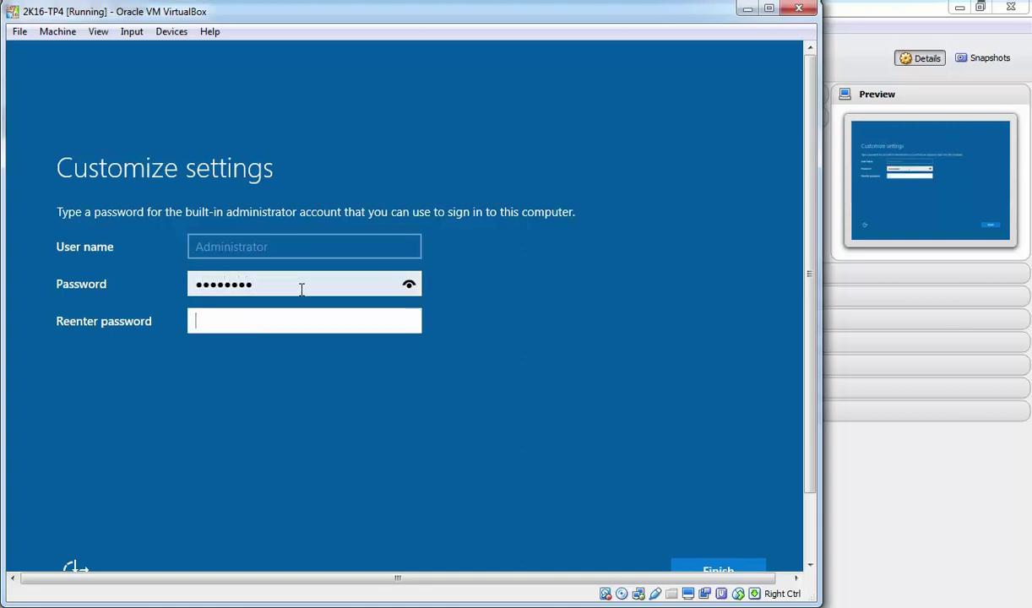
{"action": "type", "text": "********"}
{"action": "left_click_drag", "start_coordinate": [807, 304], "coordinate": [806, 385]}
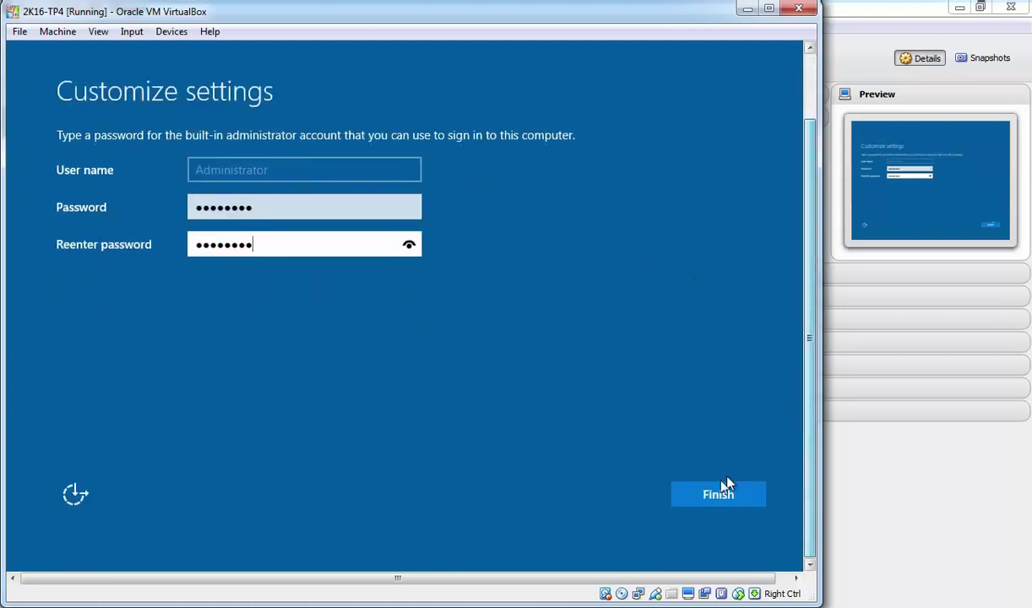
{"action": "left_click", "coordinate": [713, 494]}
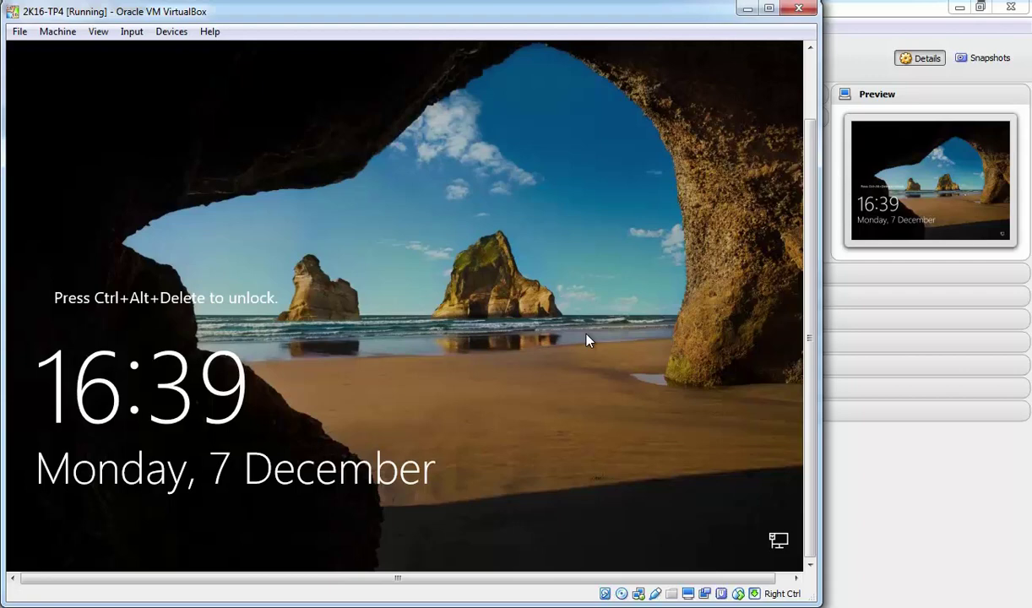
Send Ctrl+Alt+Delete and sign in as Administrator with the account password.
{"action": "key", "text": "ctrl+alt+Delete"}
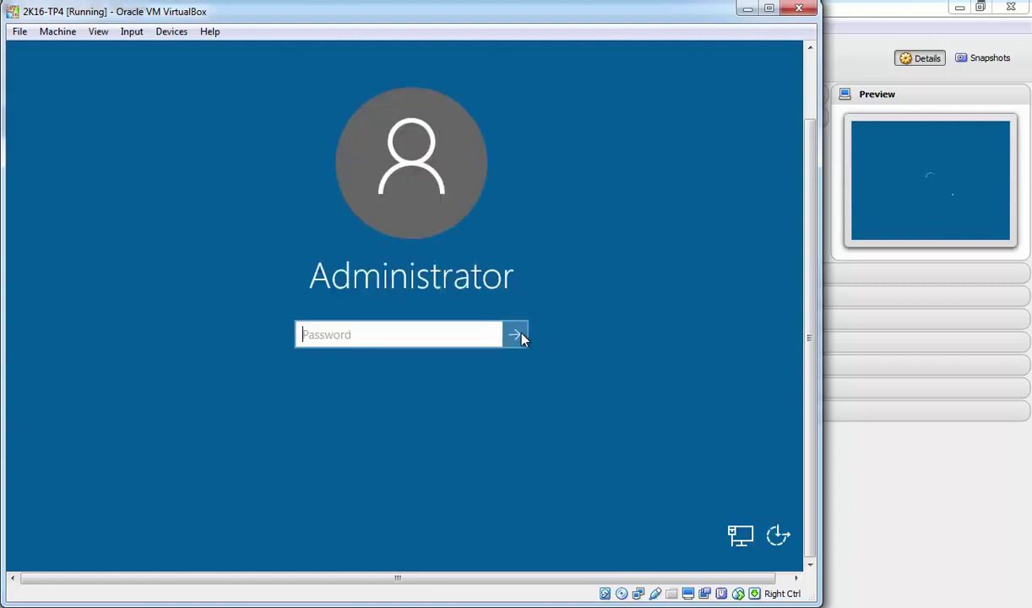
{"action": "type", "text": "P@ssw0rd"}
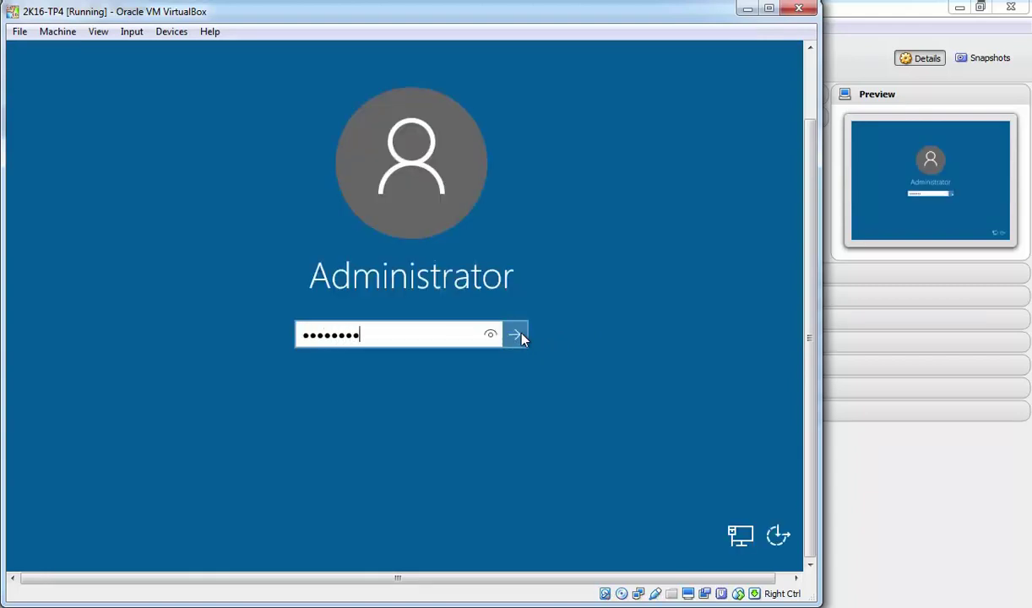
{"action": "left_click", "coordinate": [515, 335]}
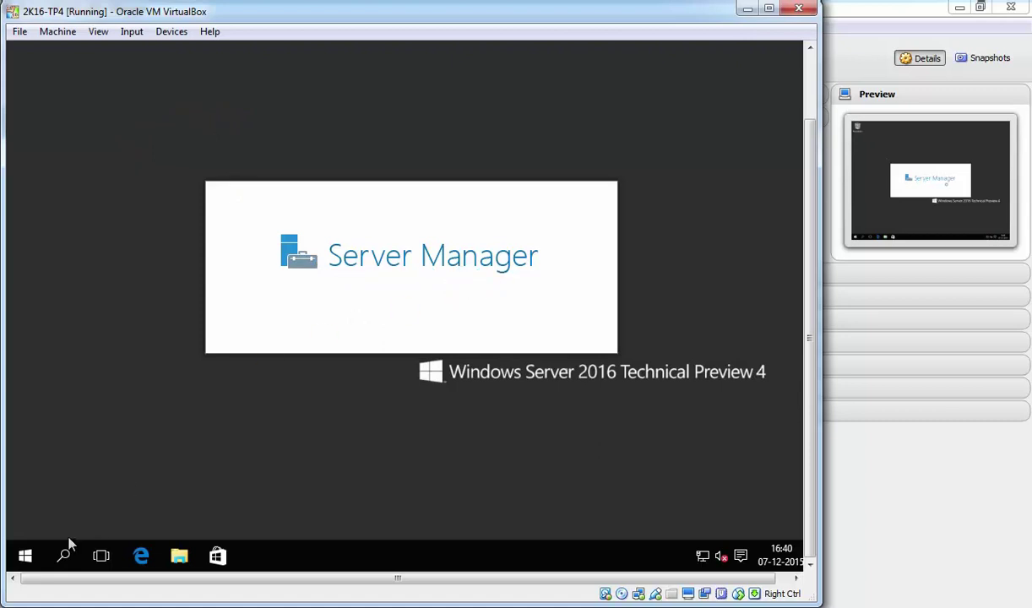
Open System from the Start button's quick menu, review it, then minimize it.
{"action": "right_click", "coordinate": [25, 558]}
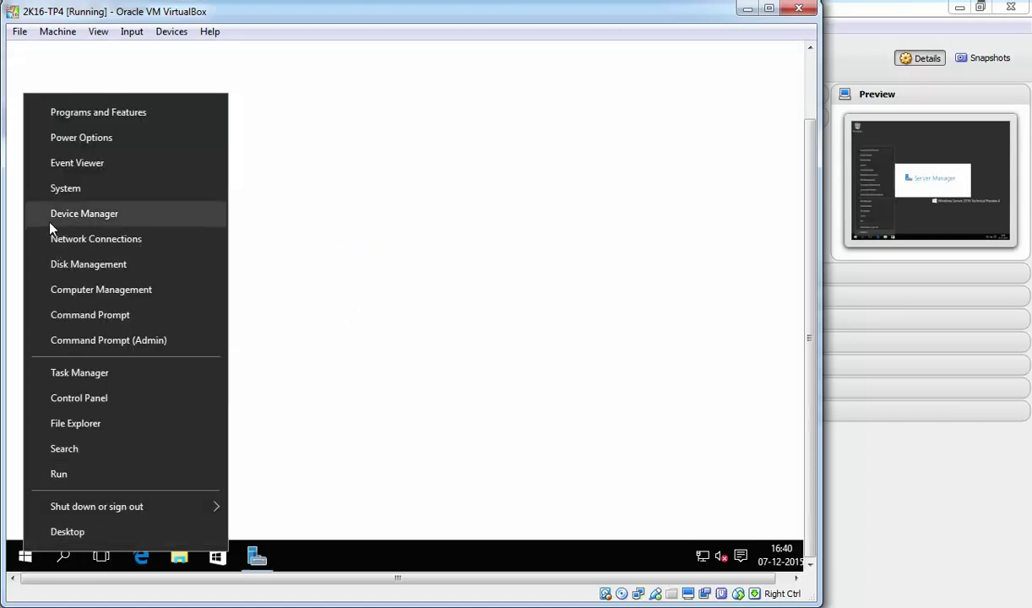
{"action": "left_click", "coordinate": [62, 190]}
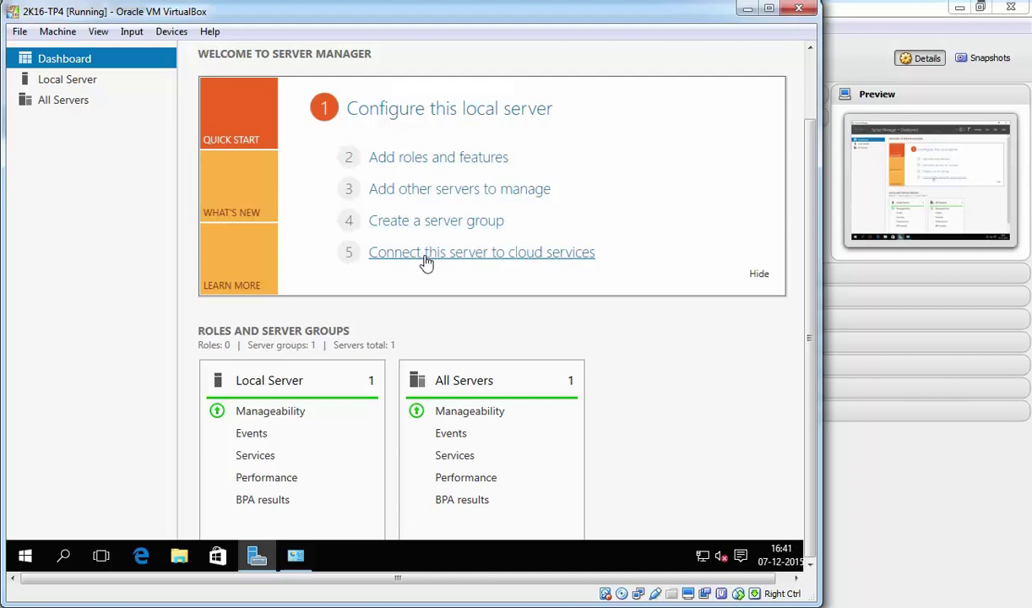
{"action": "left_click", "coordinate": [425, 264]}
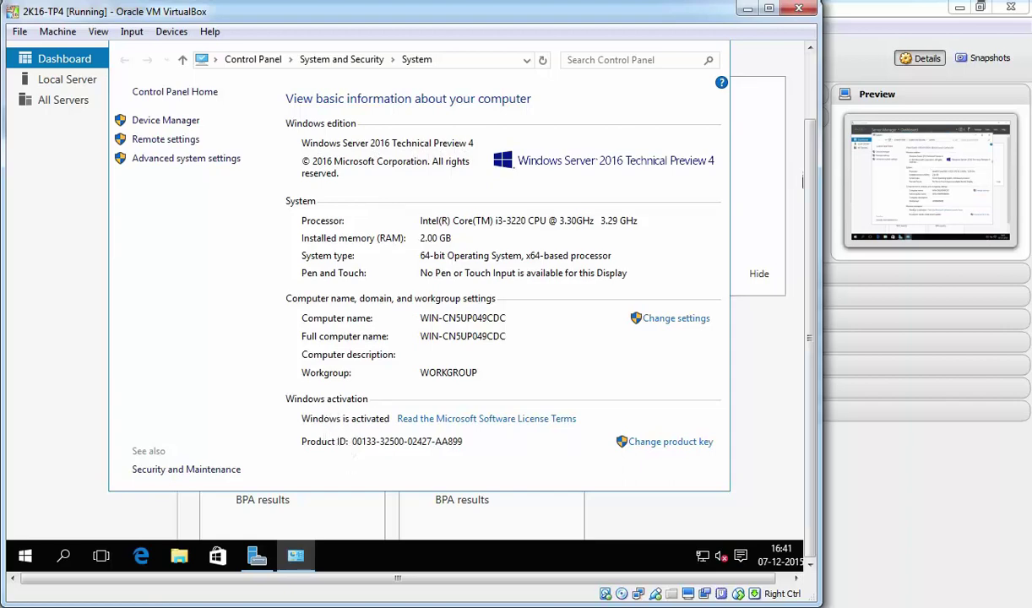
{"action": "left_click", "coordinate": [640, 81]}
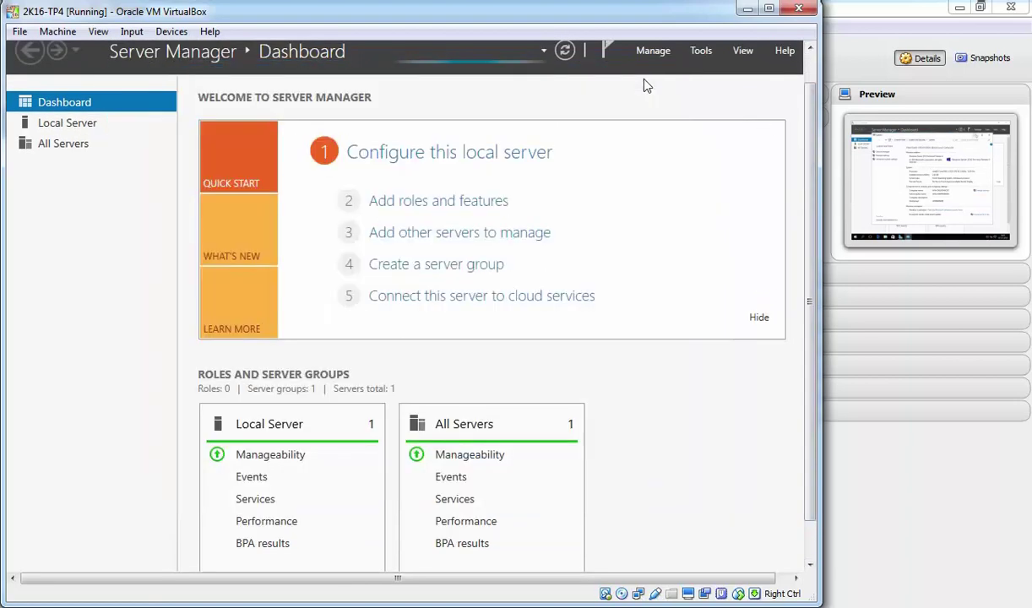